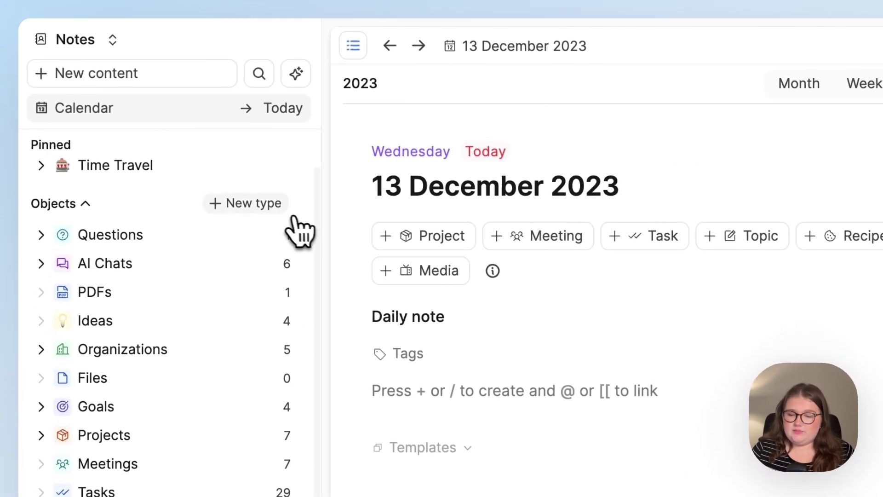
# Browse the ready-made object type templates, then start a blank custom type under 'Create your own'.
pyautogui.click(244, 205)
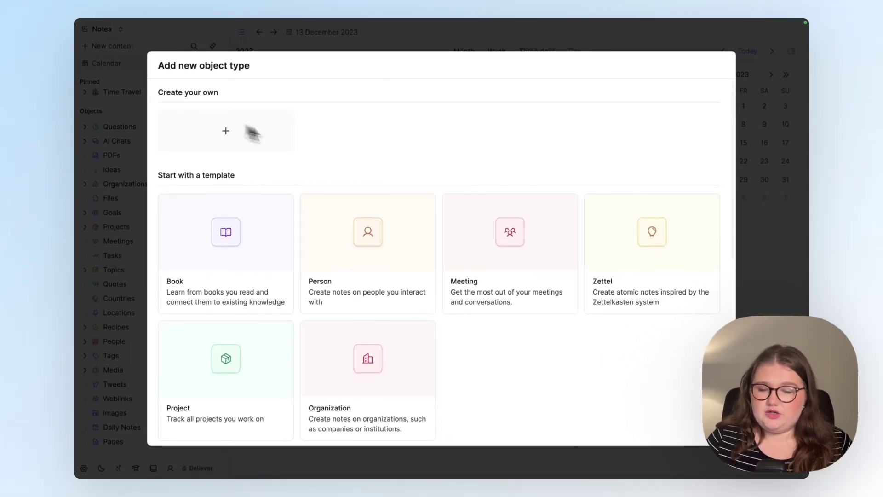
pyautogui.scroll(-2, 338, 168)
pyautogui.scroll(2, 338, 177)
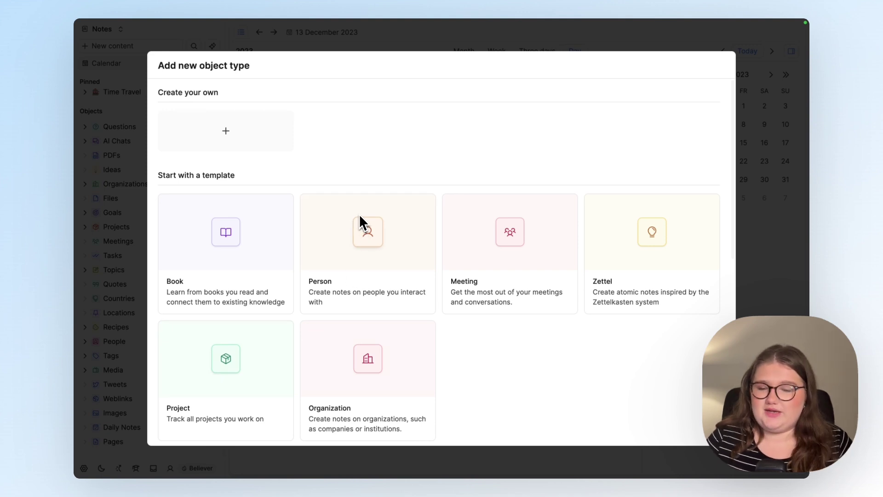
pyautogui.scroll(-2, 360, 220)
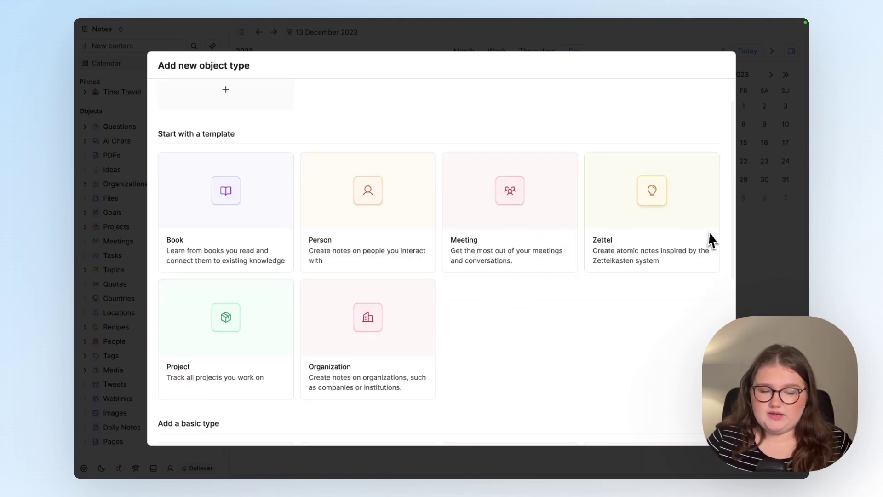
pyautogui.scroll(2, 473, 327)
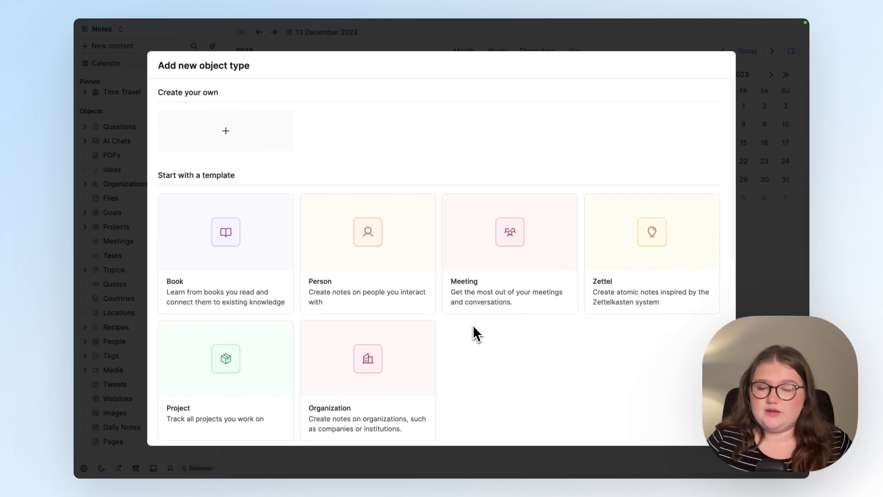
pyautogui.click(260, 142)
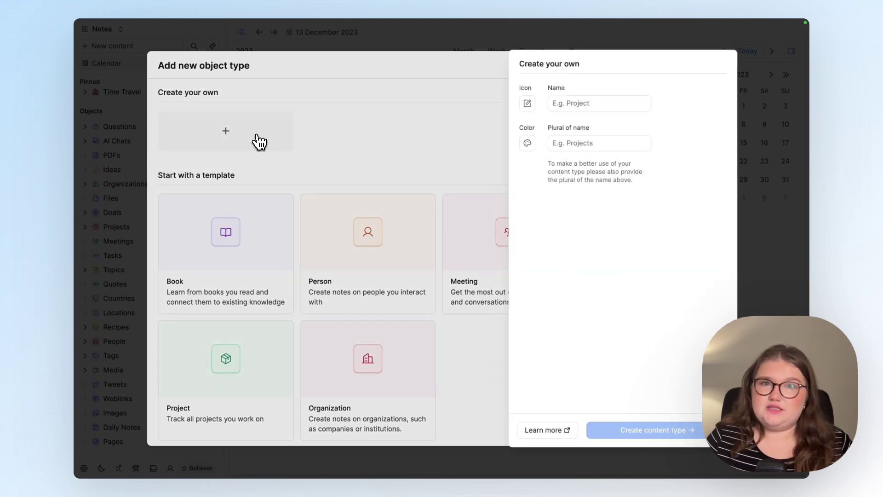
# Name the new type 'Definition' with the plural 'Definitions'.
pyautogui.click(599, 98)
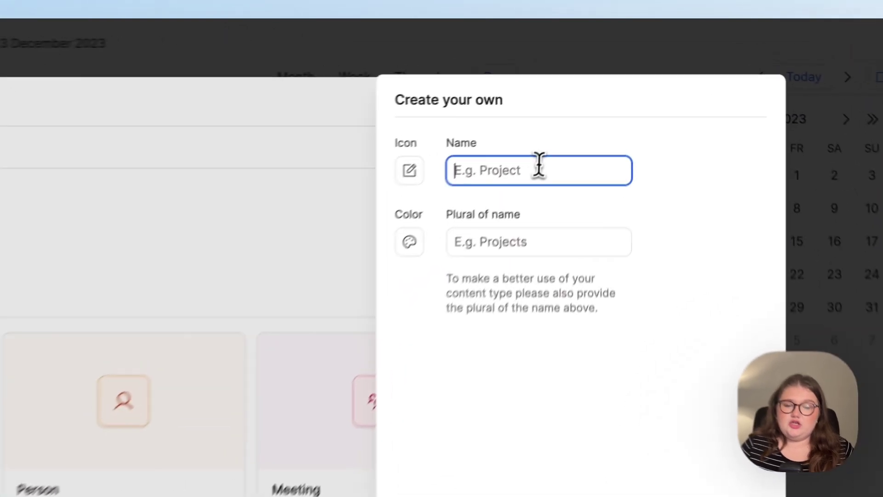
pyautogui.click(587, 241)
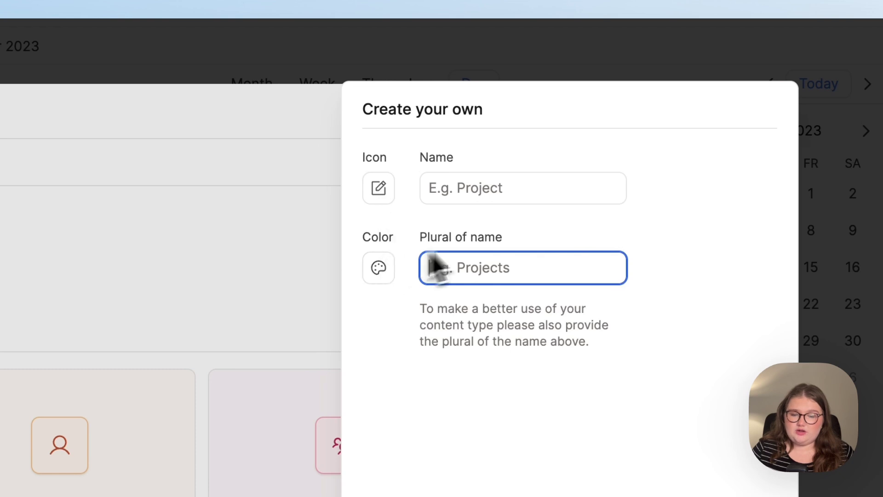
pyautogui.click(536, 188)
pyautogui.write('Ded')
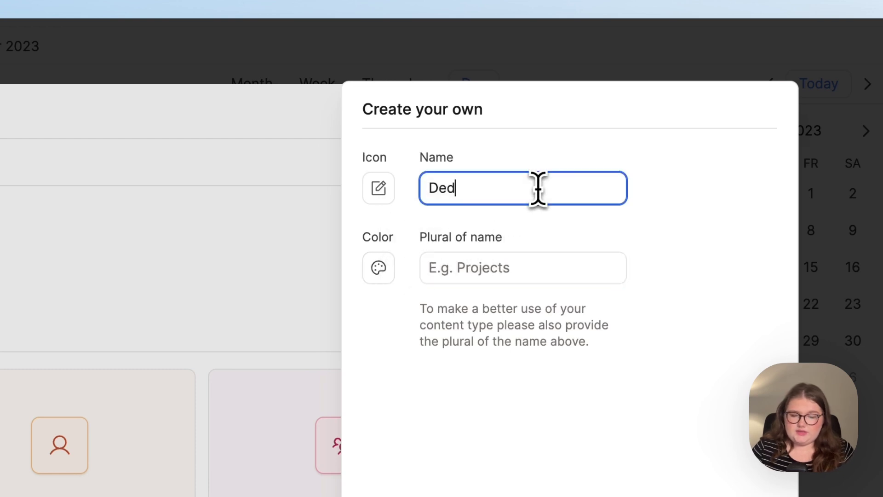
pyautogui.press('BackSpace')
pyautogui.write('finitio')
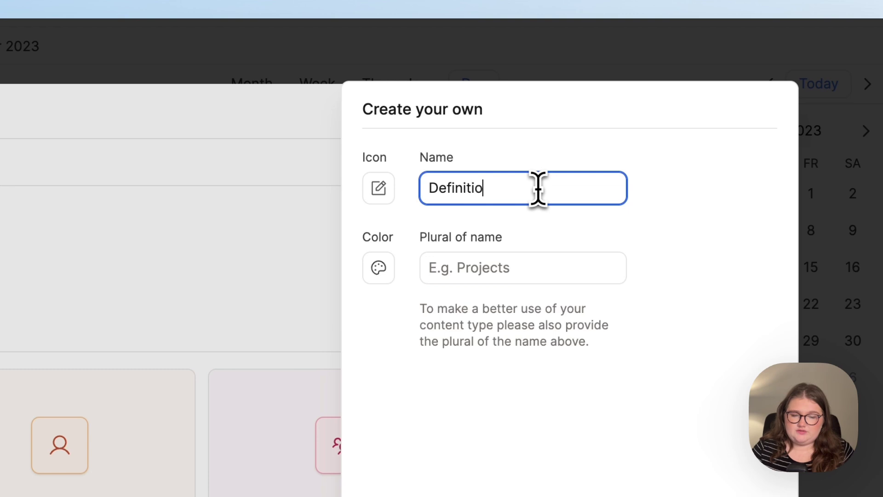
pyautogui.write('n')
pyautogui.click(527, 267)
pyautogui.write('Defin')
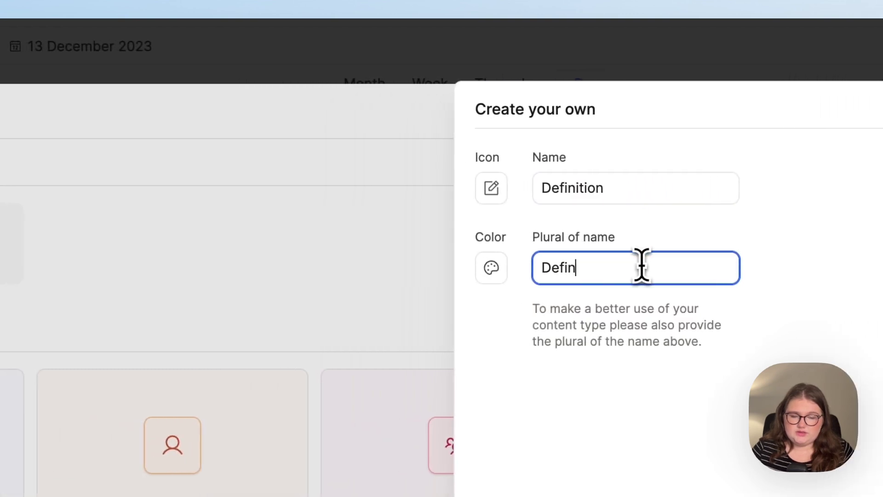
pyautogui.write('itions')
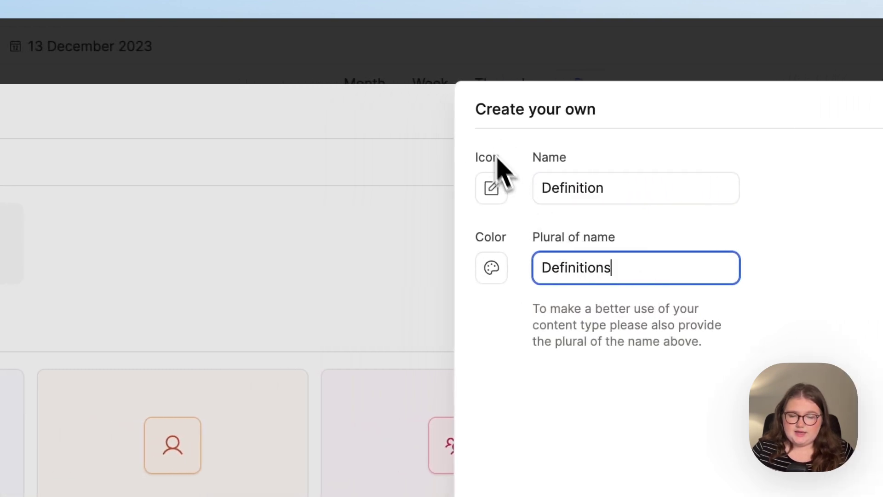
# Give the type a books icon and a pink colour, then create it.
pyautogui.click(492, 188)
pyautogui.click(87, 268)
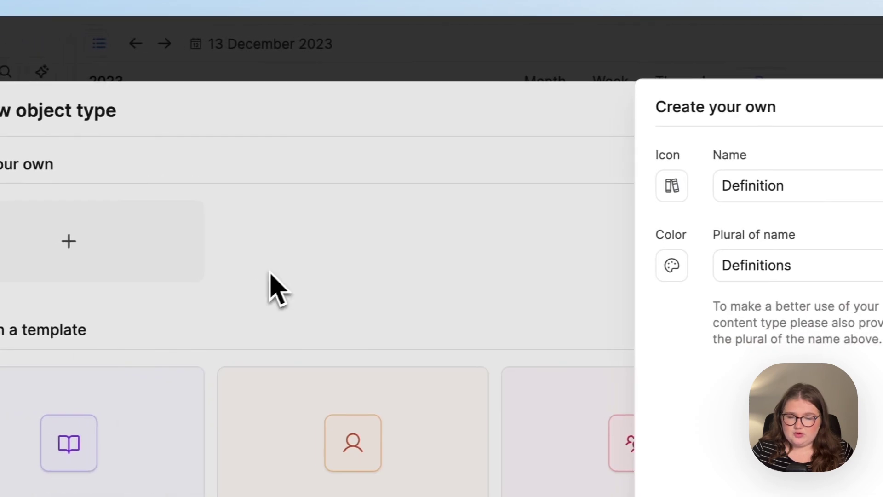
pyautogui.click(672, 265)
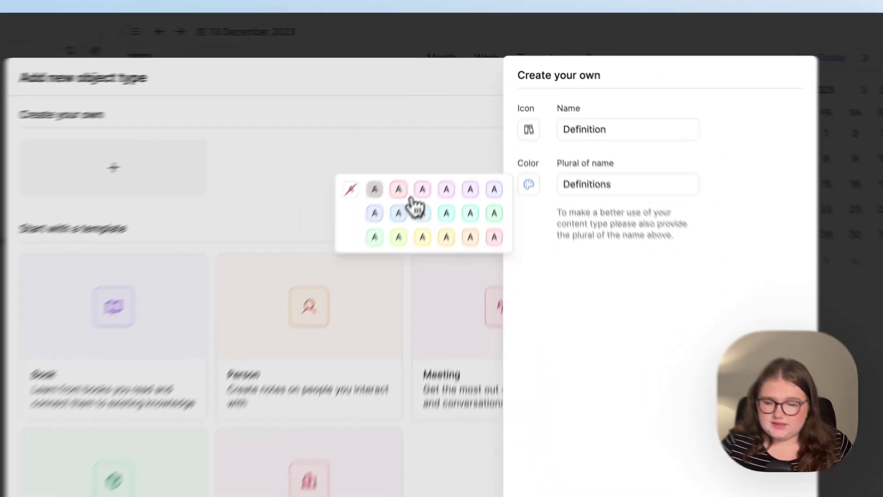
pyautogui.click(502, 292)
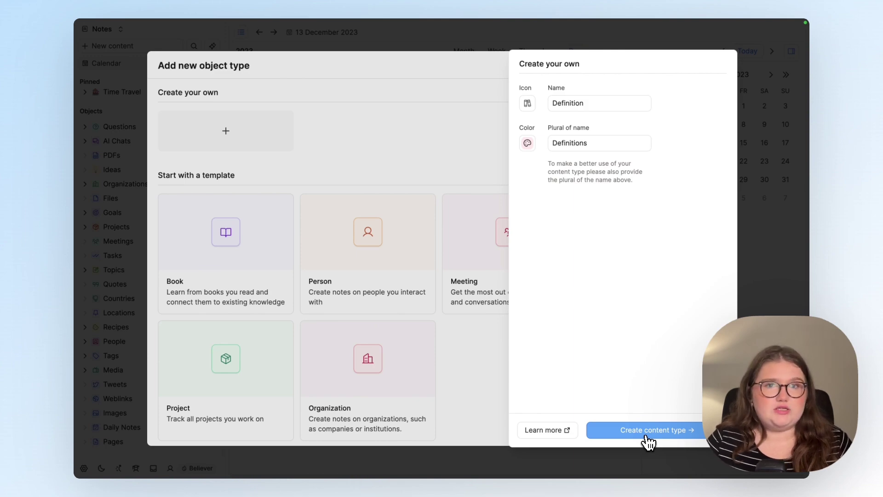
pyautogui.click(649, 440)
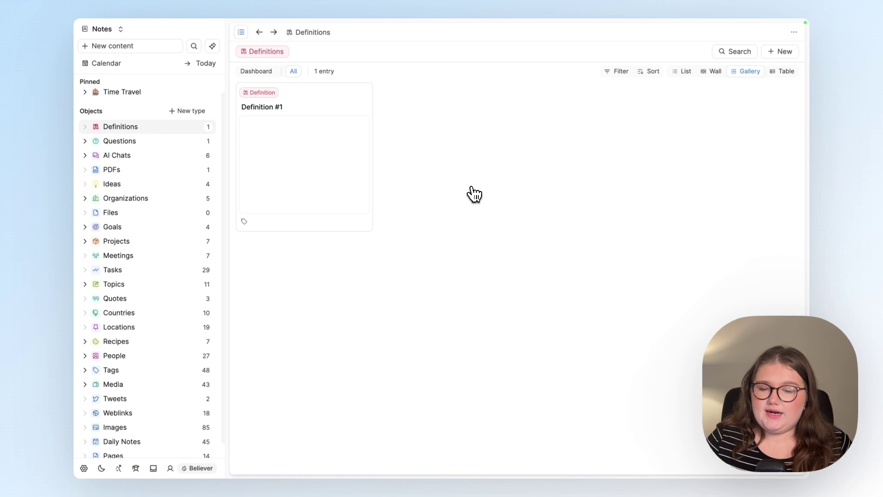
pyautogui.click(342, 147)
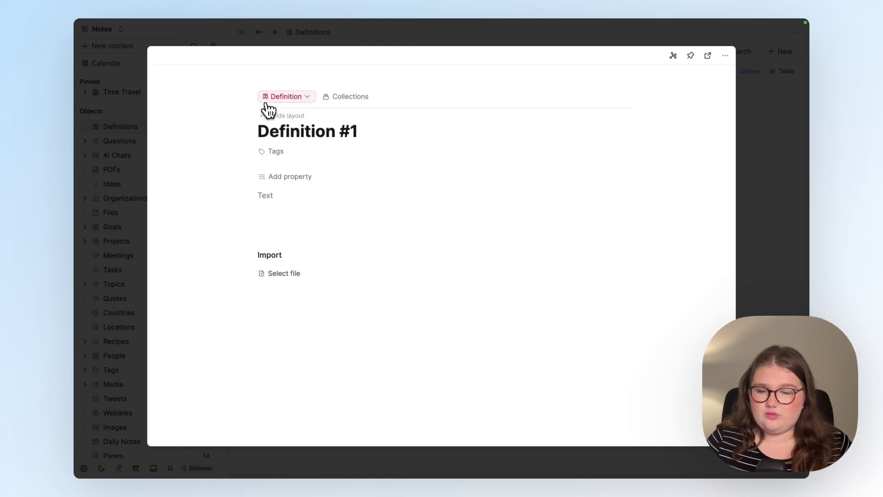
pyautogui.press('Escape')
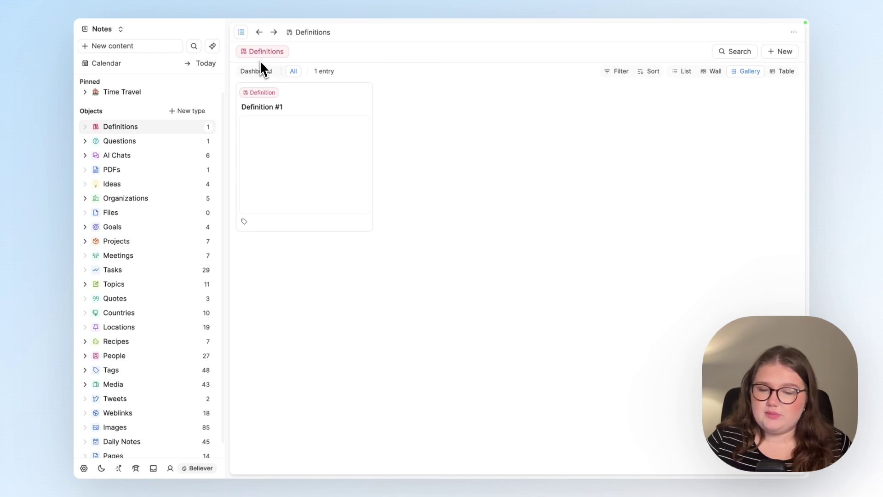
# Expand Definition #1 to a full page and look over the property types that can be added.
pyautogui.click(310, 116)
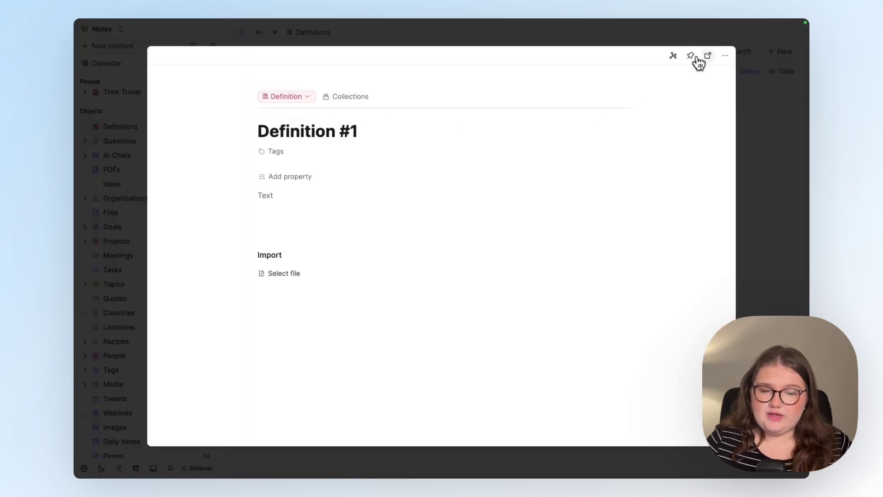
pyautogui.click(707, 56)
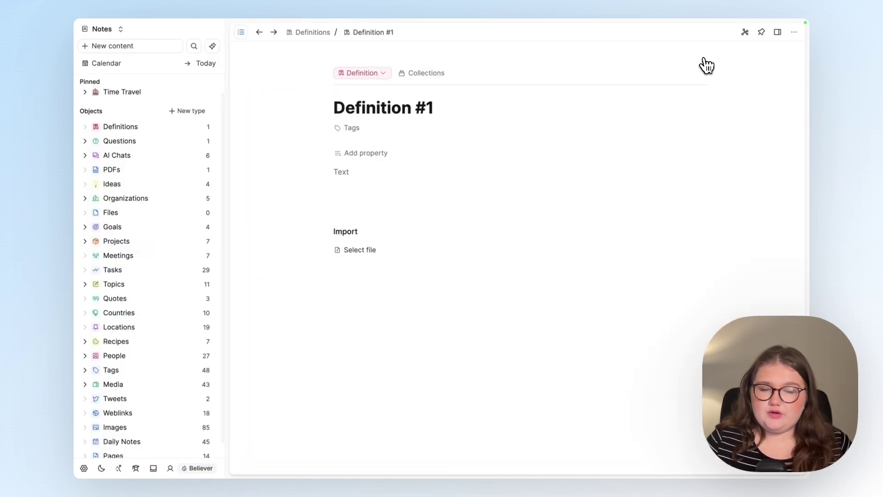
pyautogui.click(378, 161)
pyautogui.scroll(-3, 418, 207)
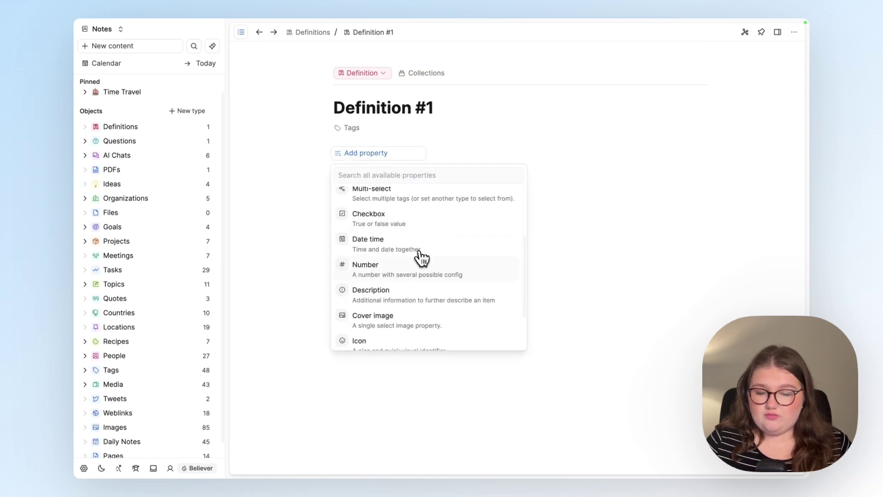
pyautogui.scroll(3, 421, 258)
pyautogui.click(422, 262)
pyautogui.click(794, 32)
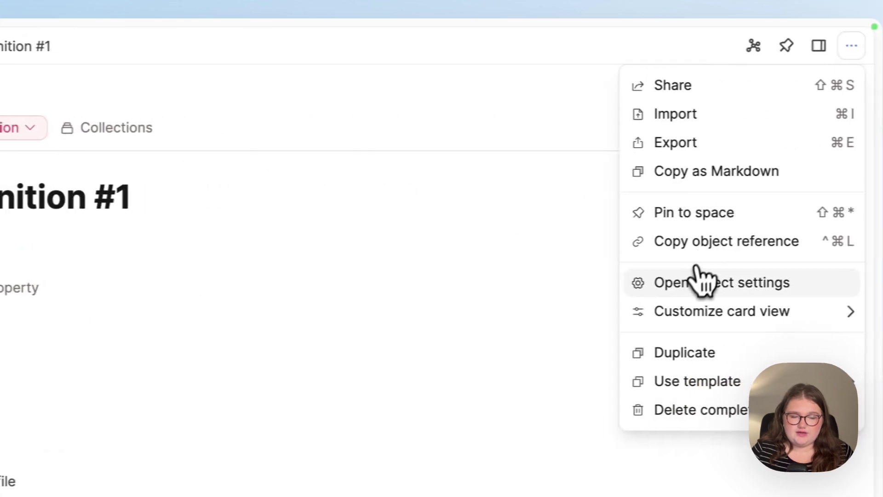
# Add an Icon property to the Definition type in its content type settings.
pyautogui.click(674, 284)
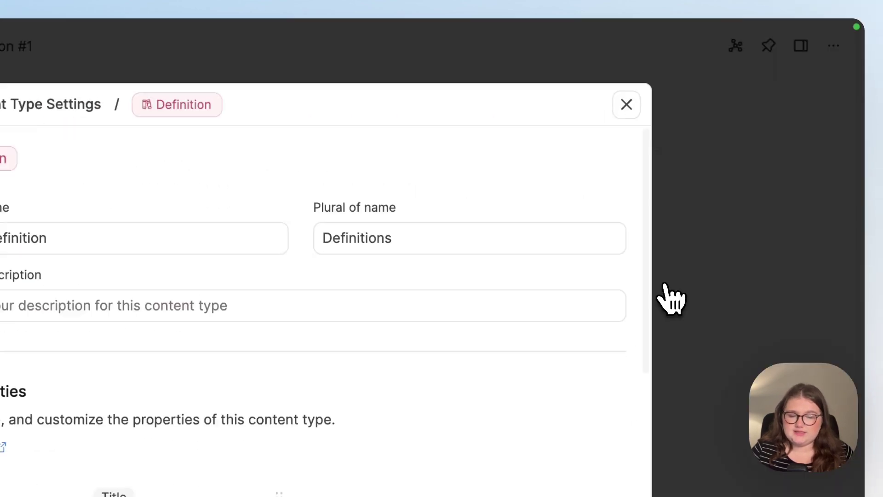
pyautogui.scroll(-3, 463, 350)
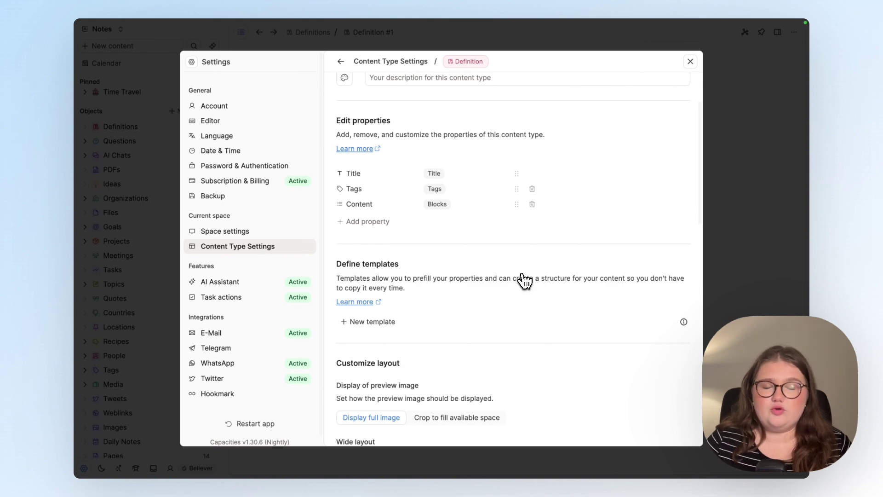
pyautogui.scroll(3, 506, 253)
pyautogui.scroll(-2, 478, 184)
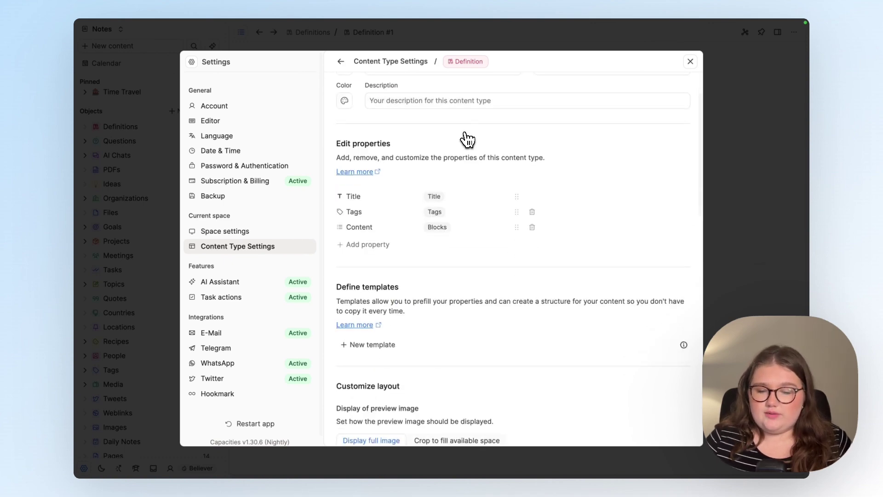
pyautogui.click(386, 247)
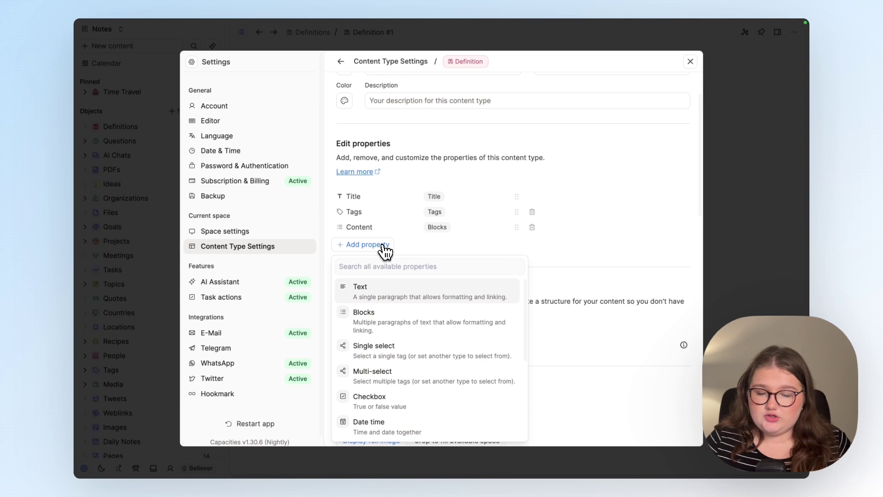
pyautogui.scroll(-4, 404, 359)
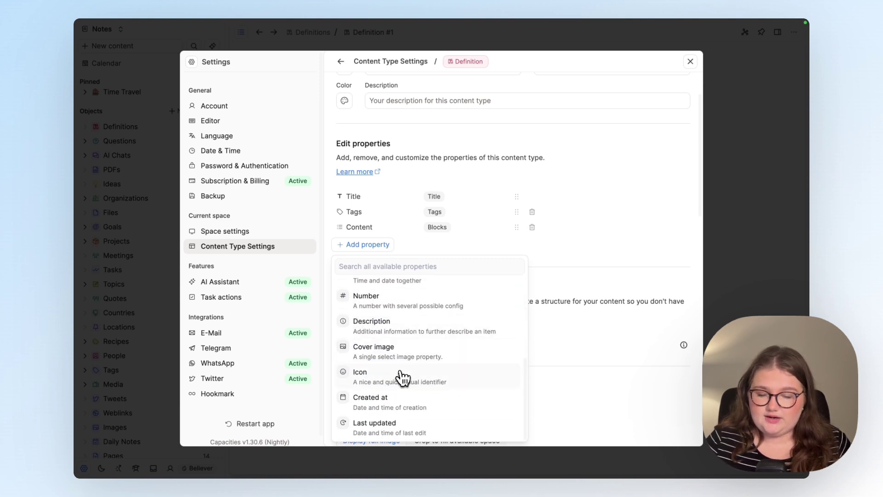
pyautogui.click(398, 380)
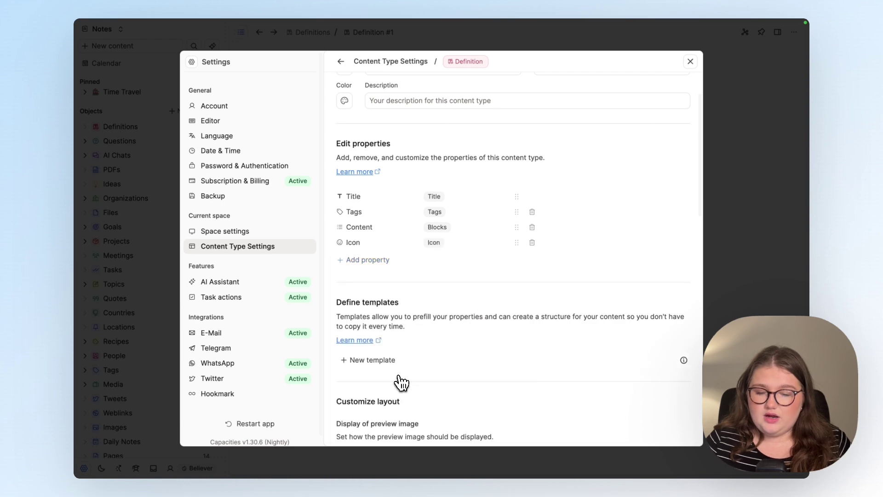
pyautogui.click(751, 228)
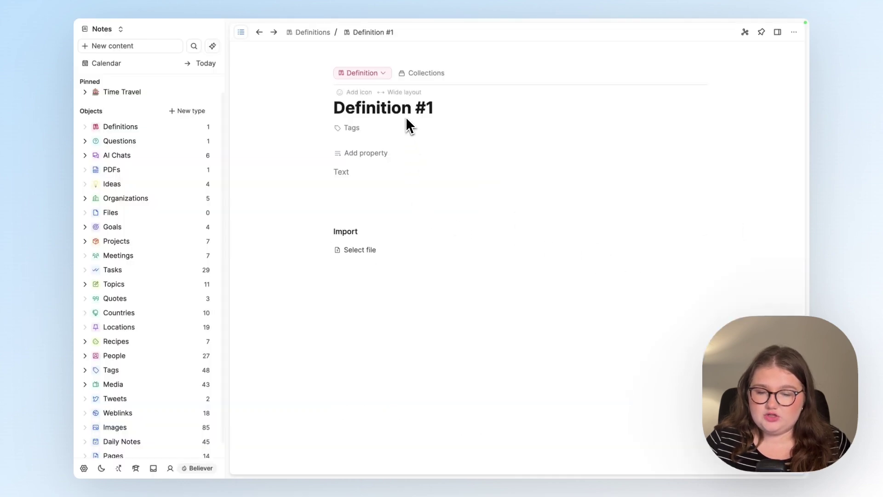
# Give Definition #1 a book icon and reopen the Definition type's settings.
pyautogui.click(366, 96)
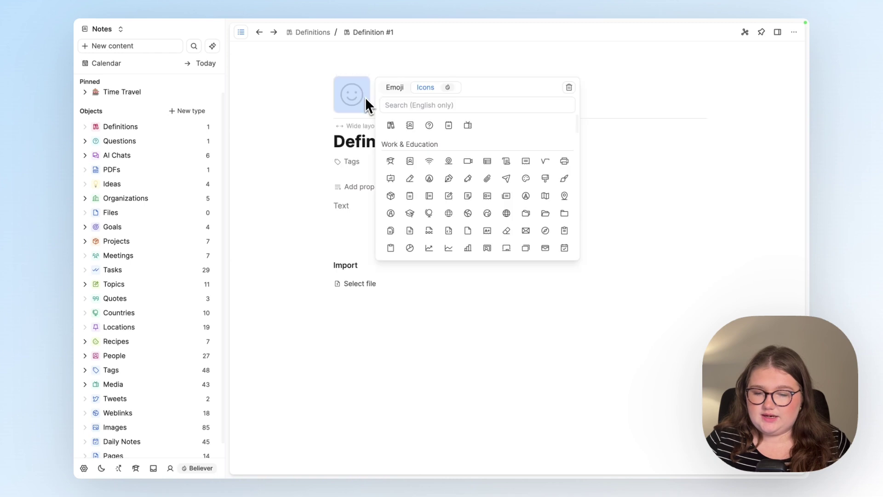
pyautogui.click(397, 125)
pyautogui.click(794, 32)
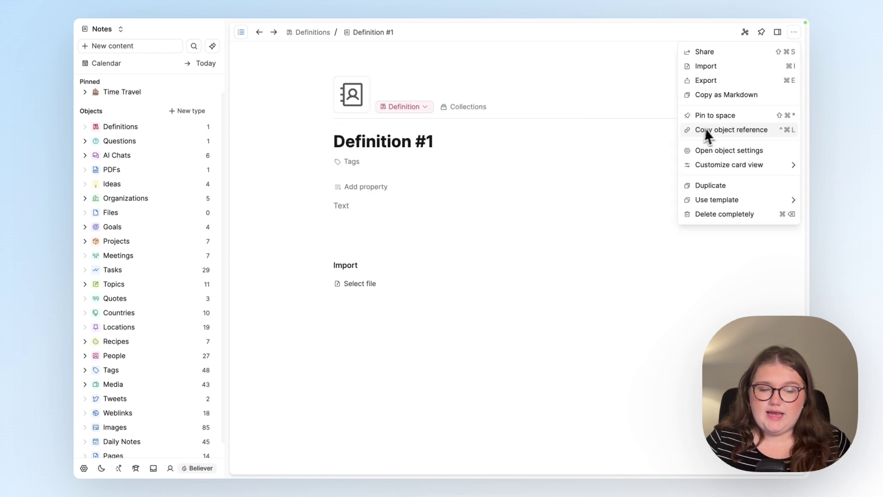
pyautogui.click(725, 151)
pyautogui.scroll(-2, 561, 216)
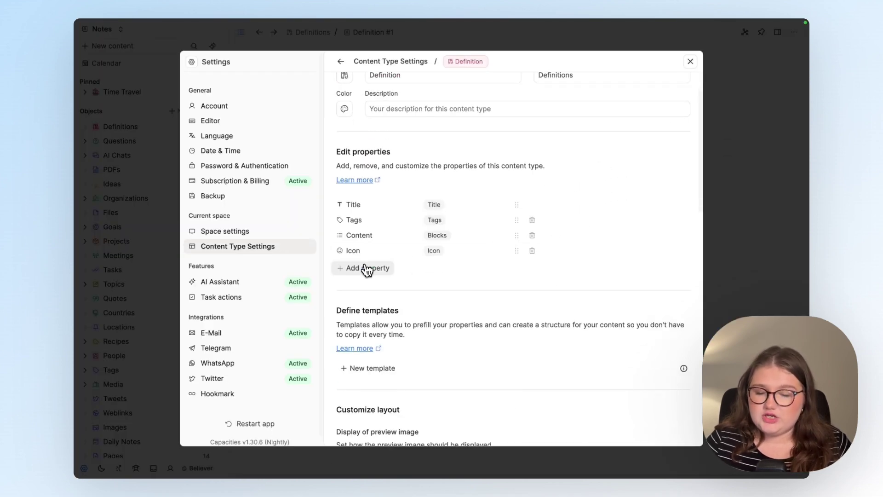
# Browse the list of property types available to add to the Definition type.
pyautogui.click(368, 268)
pyautogui.scroll(-2, 432, 310)
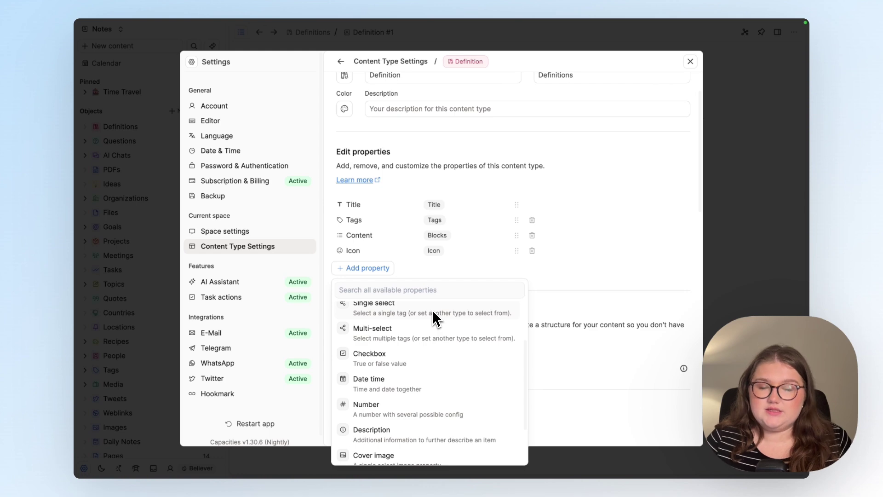
pyautogui.scroll(2, 432, 311)
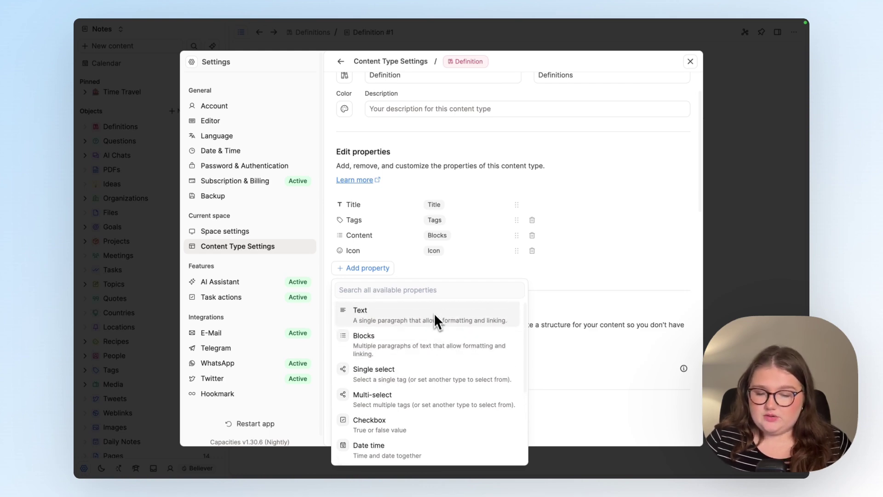
pyautogui.scroll(-3, 438, 333)
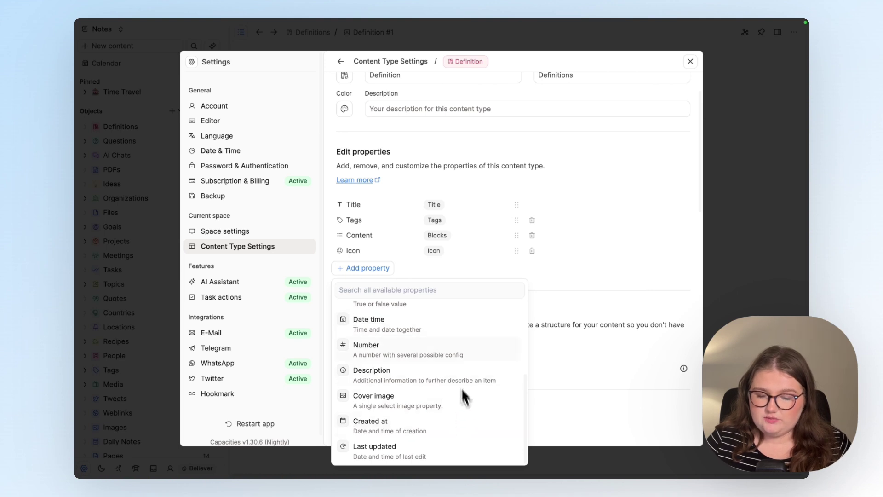
pyautogui.scroll(1, 446, 389)
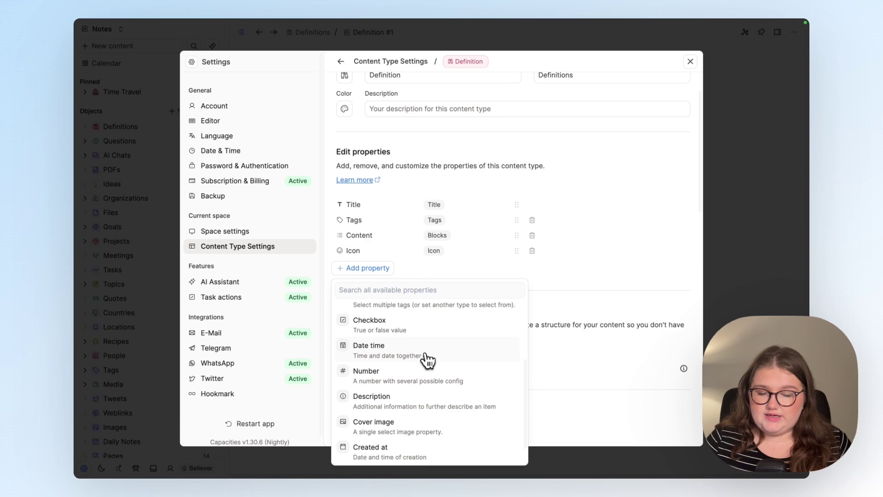
pyautogui.scroll(3, 433, 342)
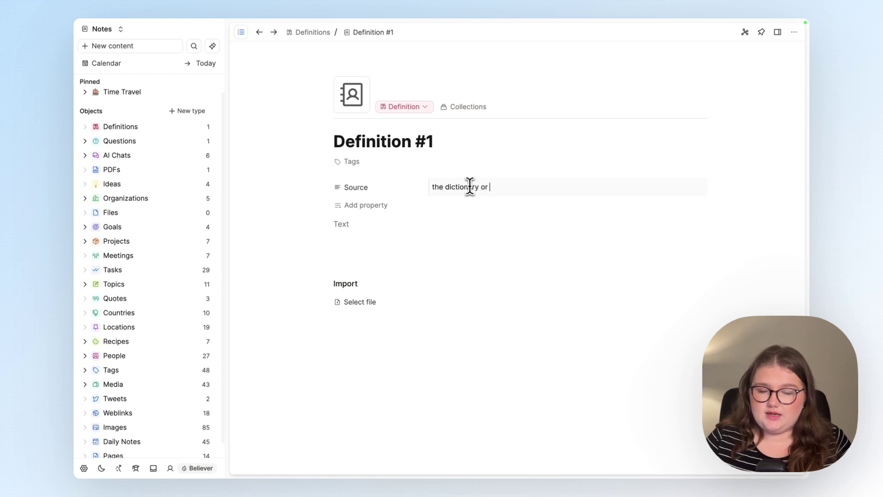
# Try an @ object mention in the Source field three times, removing it each time.
pyautogui.write('@')
pyautogui.press('BackSpace')
pyautogui.write('@')
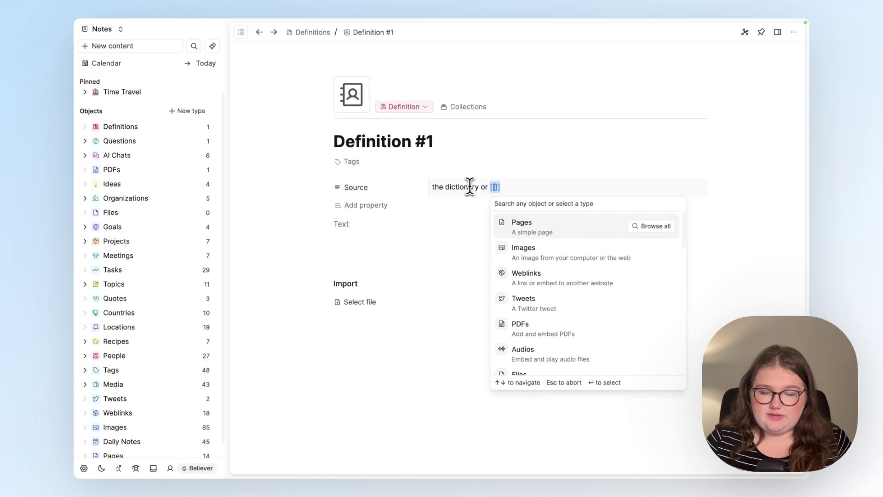
pyautogui.press('BackSpace')
pyautogui.write('@')
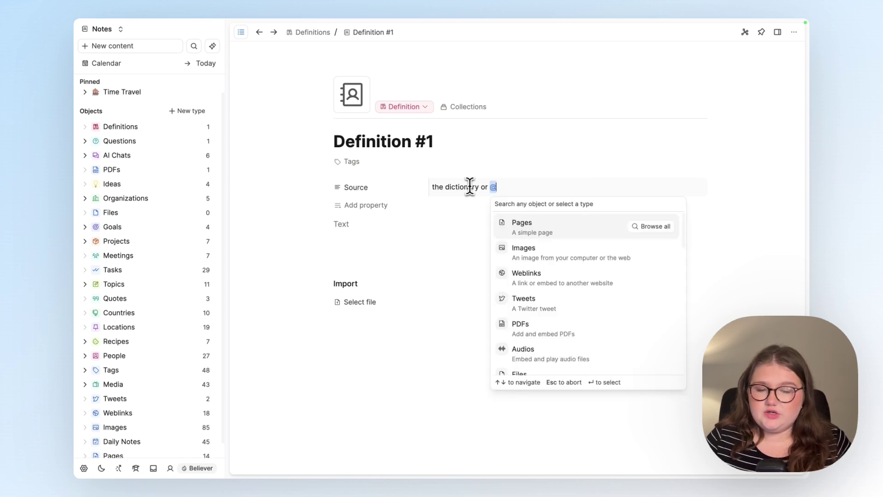
pyautogui.press('BackSpace')
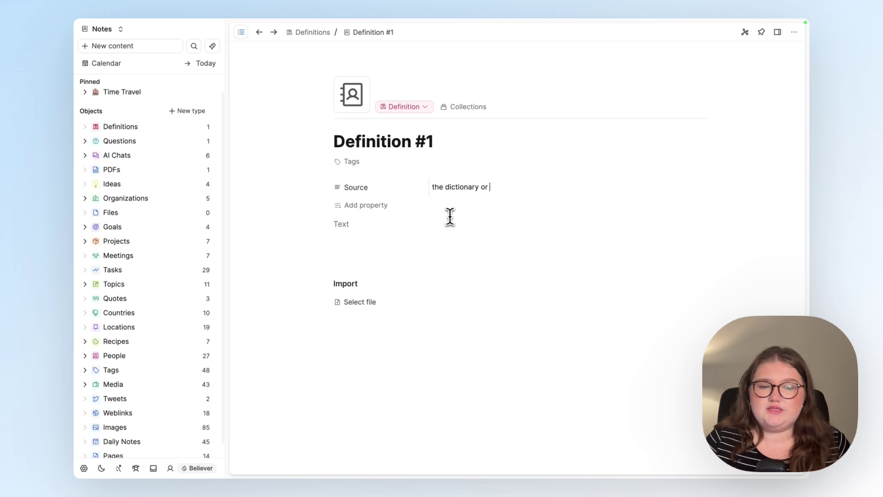
# Add a 'Learned on' date-time property to the Definition type via its object settings.
pyautogui.click(794, 32)
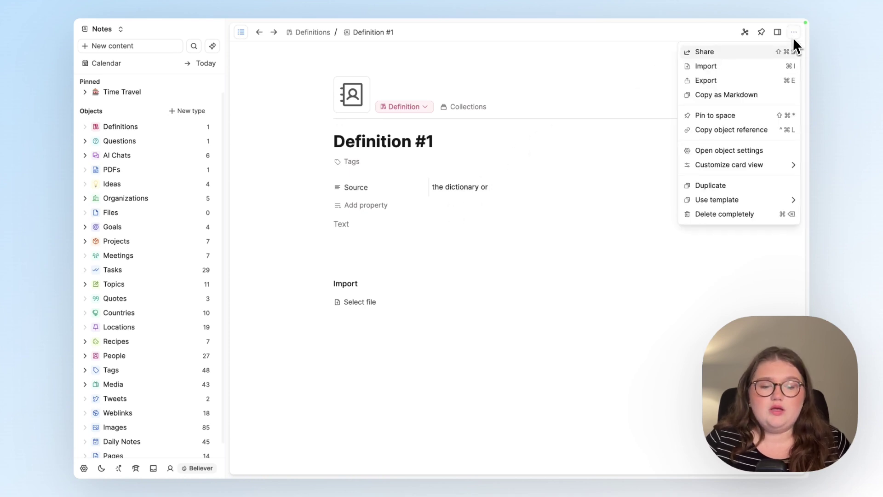
pyautogui.click(749, 156)
pyautogui.scroll(-1, 544, 270)
pyautogui.click(365, 296)
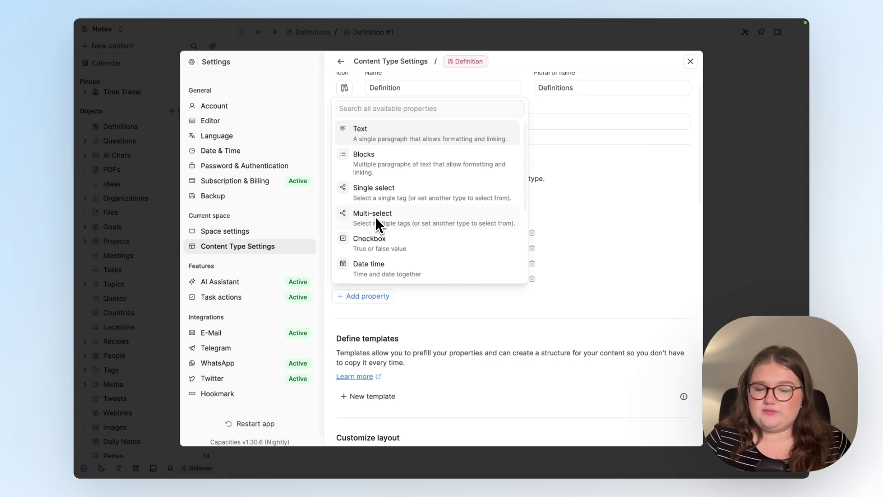
pyautogui.scroll(-1, 542, 258)
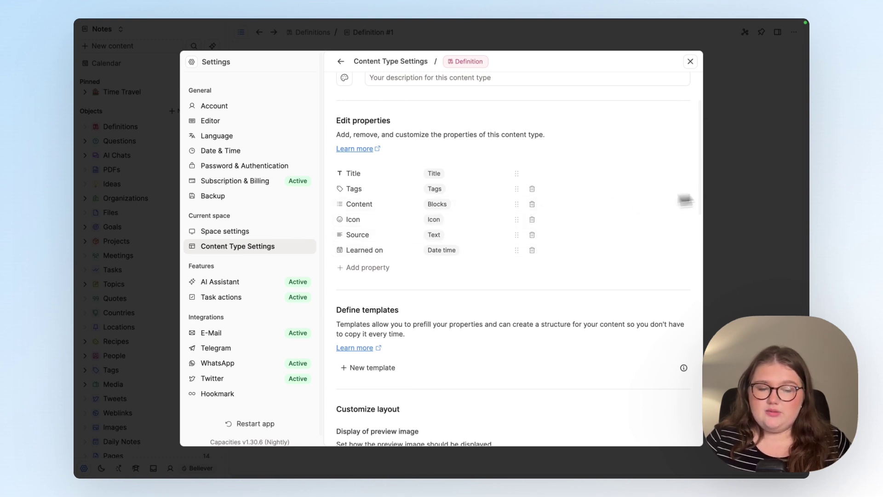
pyautogui.press('Escape')
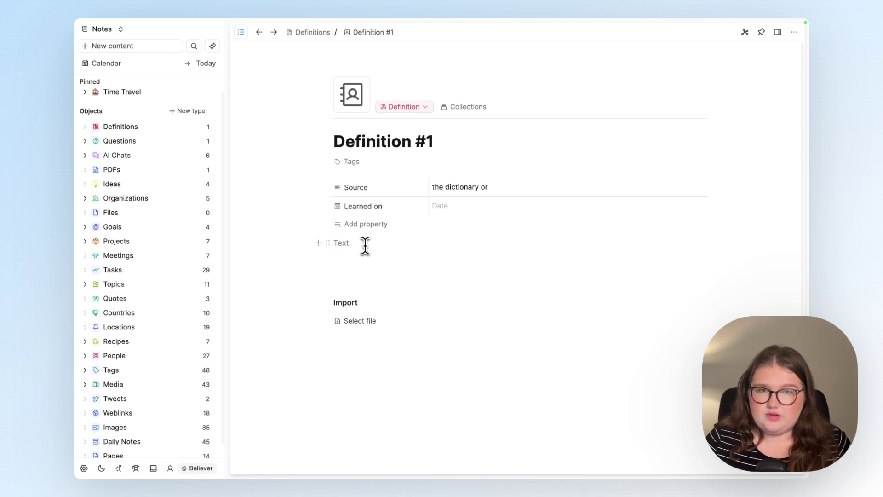
# Review the Customize layout settings, then switch Definition #1 to the wide layout.
pyautogui.click(380, 212)
pyautogui.scroll(2, 485, 217)
pyautogui.scroll(-2, 426, 198)
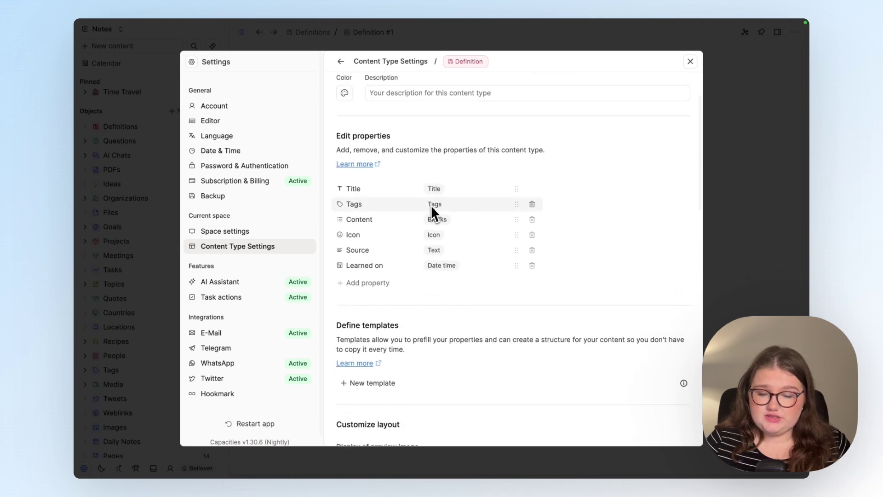
pyautogui.scroll(-5, 433, 206)
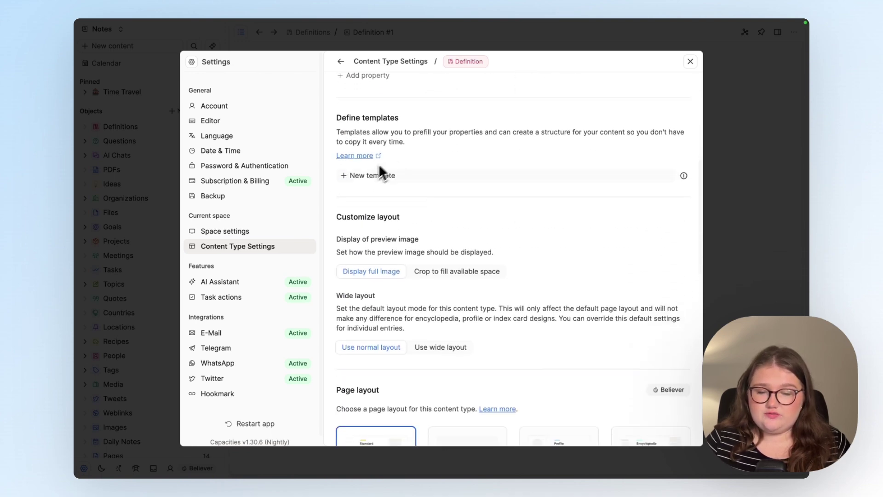
pyautogui.scroll(-3, 387, 120)
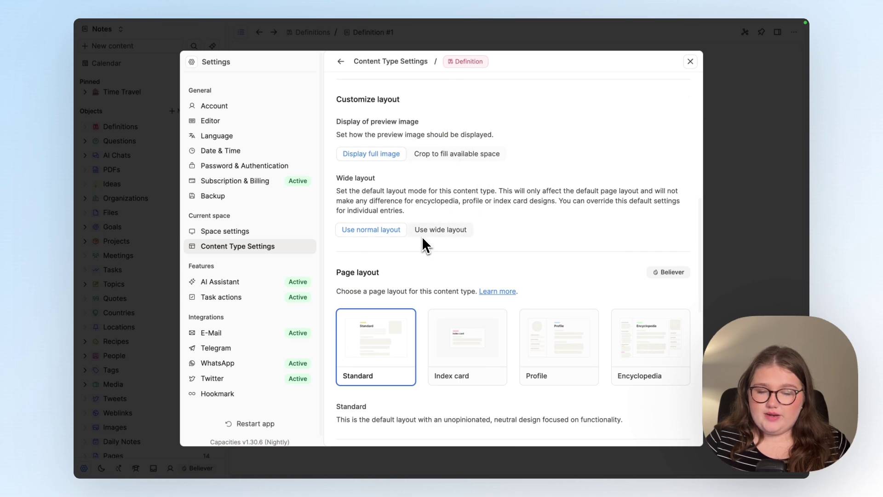
pyautogui.click(765, 170)
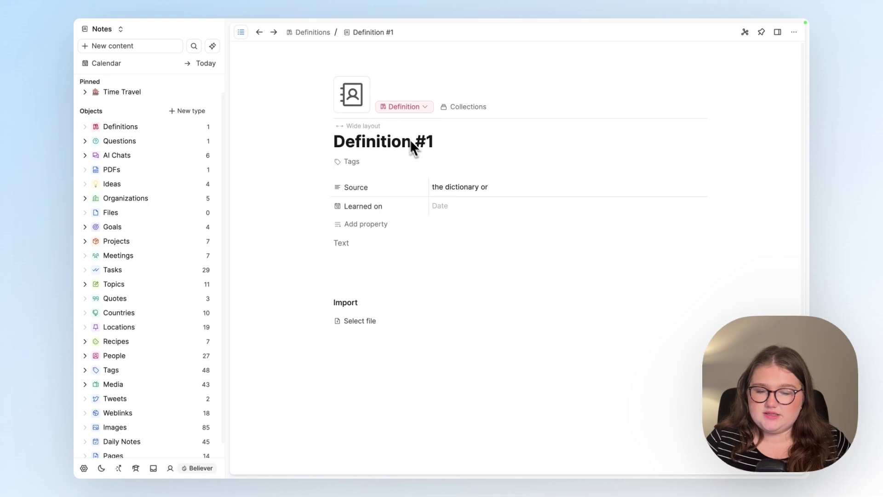
pyautogui.click(371, 129)
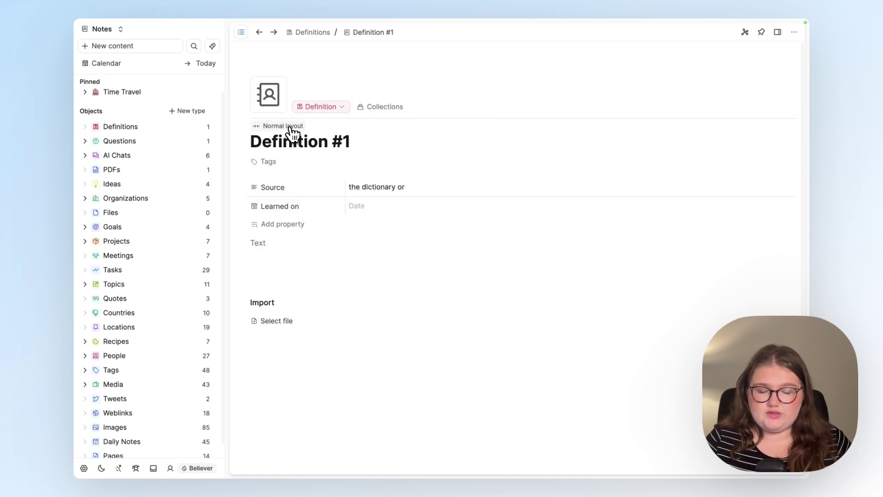
# Set the Definition type's page layout to Index card in its object settings.
pyautogui.click(795, 35)
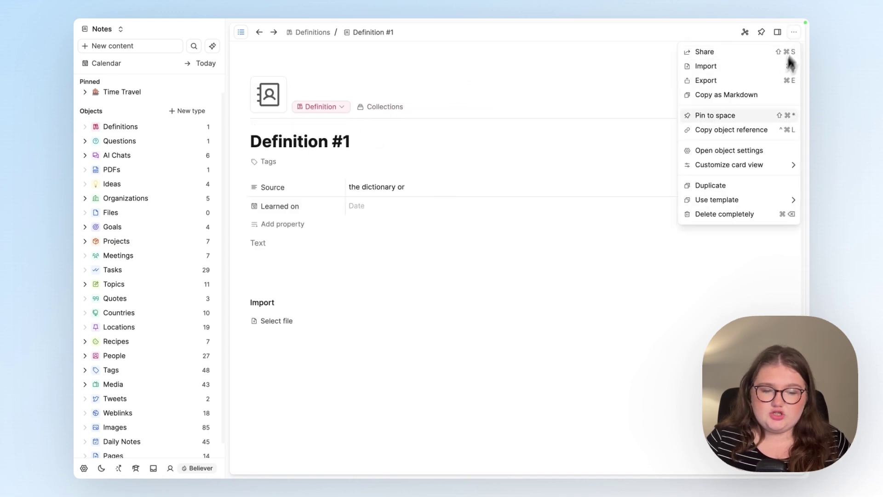
pyautogui.click(753, 151)
pyautogui.scroll(-5, 598, 258)
pyautogui.scroll(-6, 582, 265)
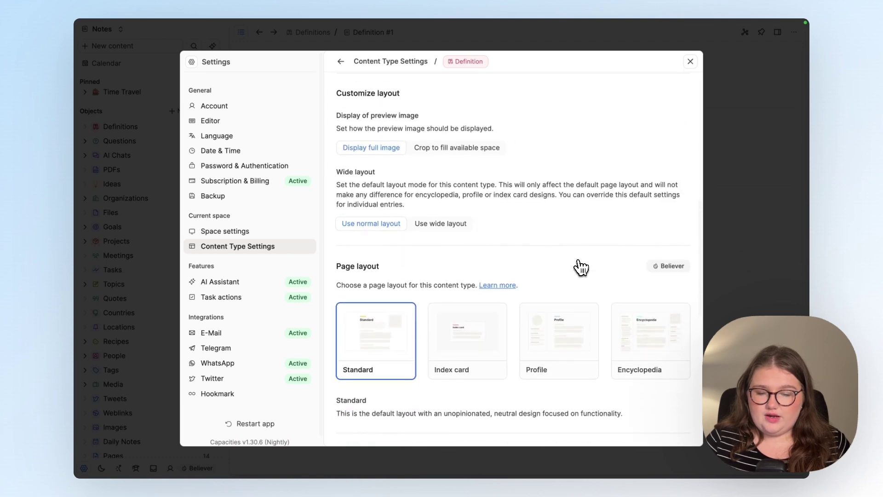
pyautogui.scroll(-1, 581, 267)
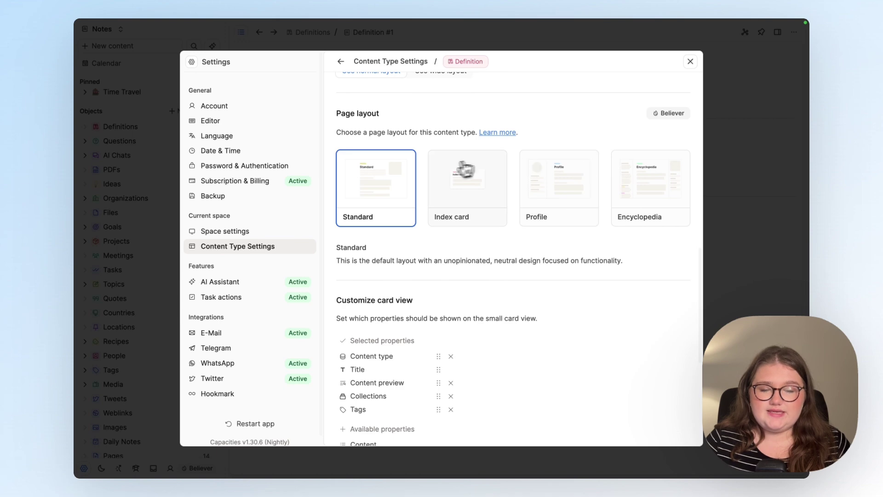
pyautogui.click(449, 203)
pyautogui.click(715, 187)
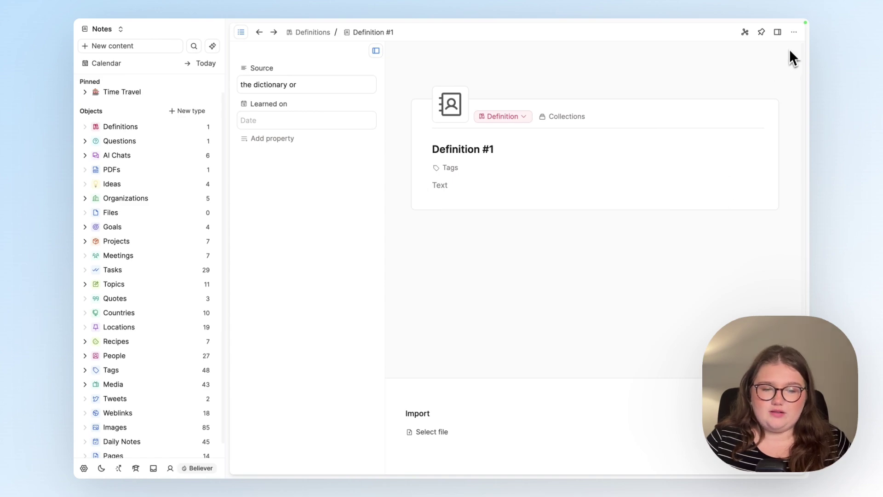
# Review the card view settings, then display the Definitions collection as gallery cards.
pyautogui.click(794, 32)
pyautogui.click(789, 164)
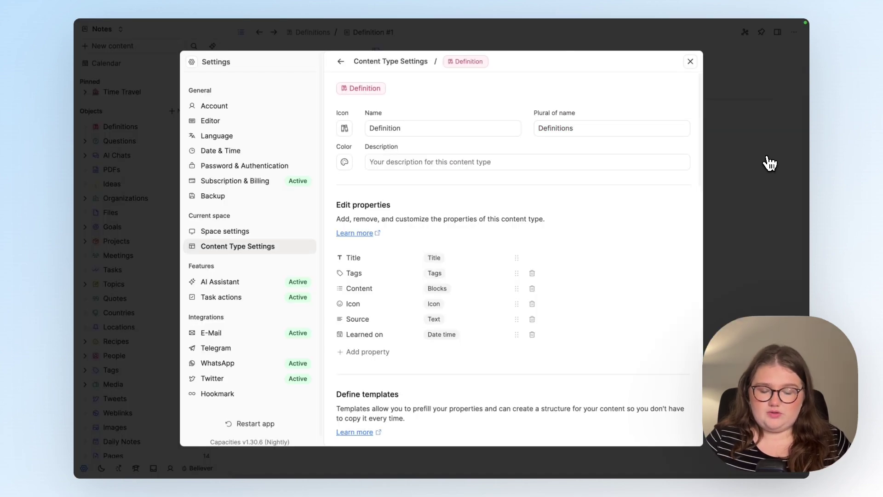
pyautogui.scroll(-5, 617, 238)
pyautogui.scroll(-2, 609, 246)
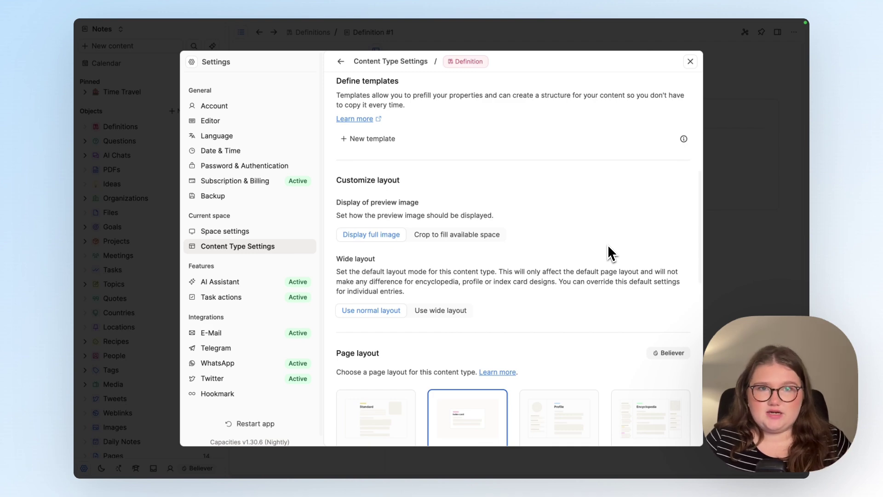
pyautogui.scroll(-10, 608, 245)
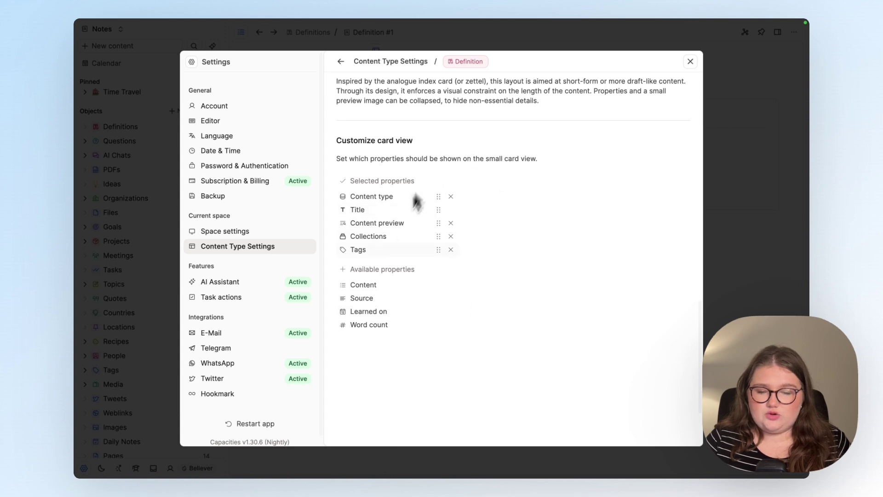
pyautogui.click(738, 217)
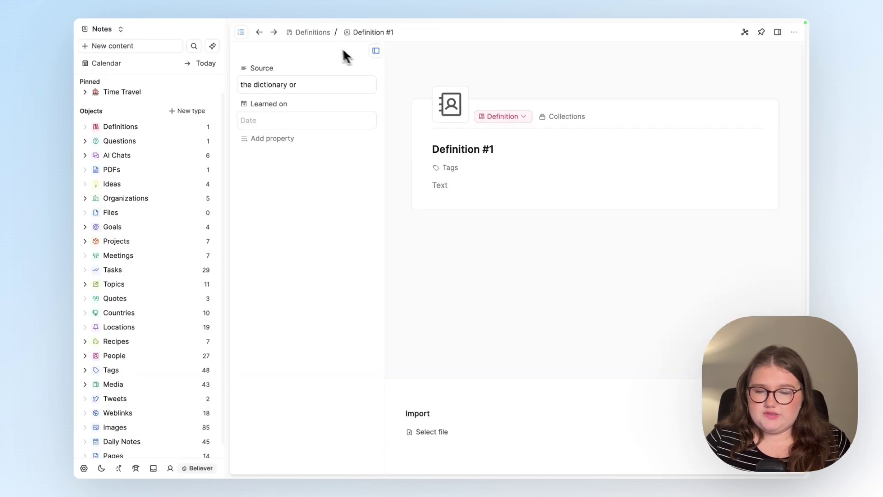
pyautogui.click(312, 33)
pyautogui.click(746, 72)
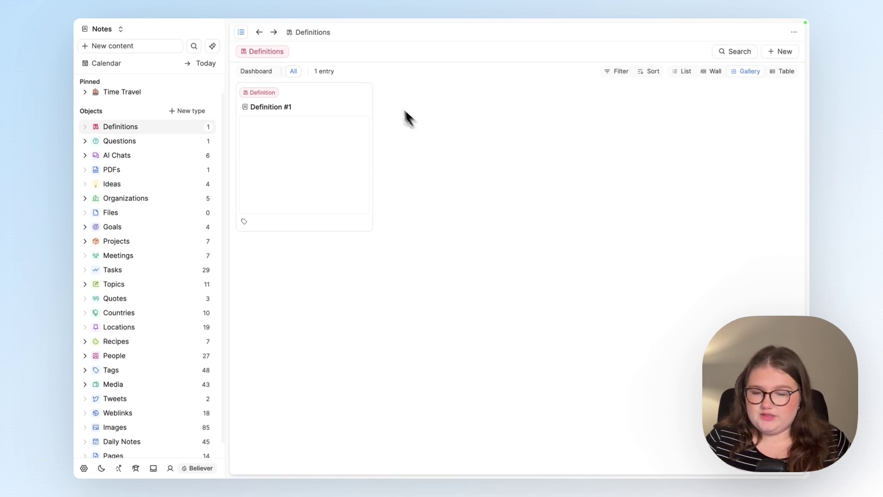
# Remove Content preview from the Definition card view, leaving type, title and tags.
pyautogui.click(370, 94)
pyautogui.moveTo(322, 258)
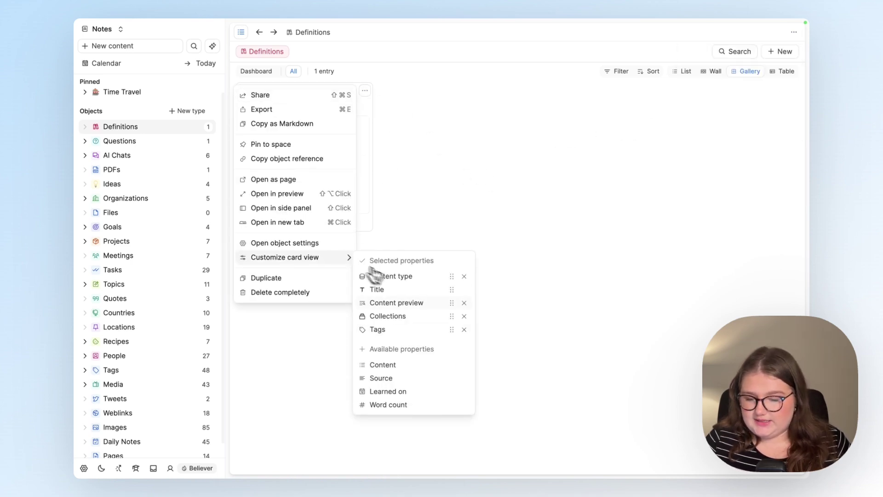
pyautogui.click(464, 302)
pyautogui.click(476, 262)
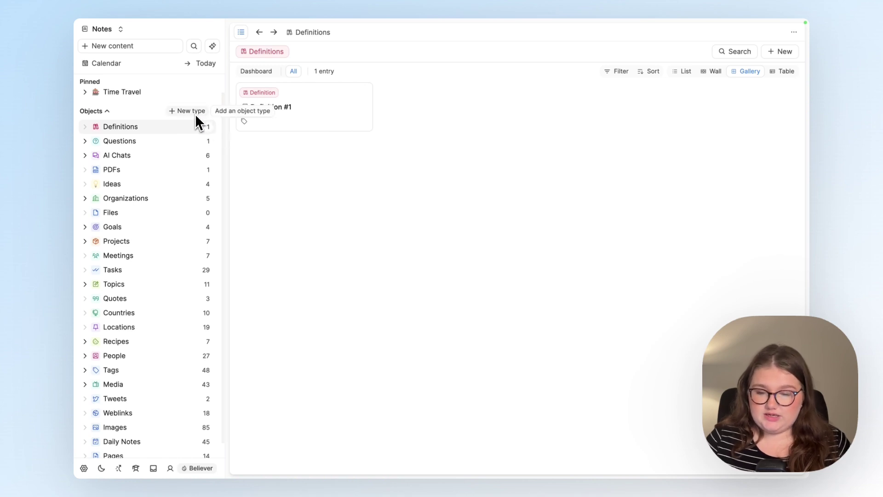
# Open the Definition type's object settings and scroll through its properties, including Source and Learned on.
pyautogui.click(196, 127)
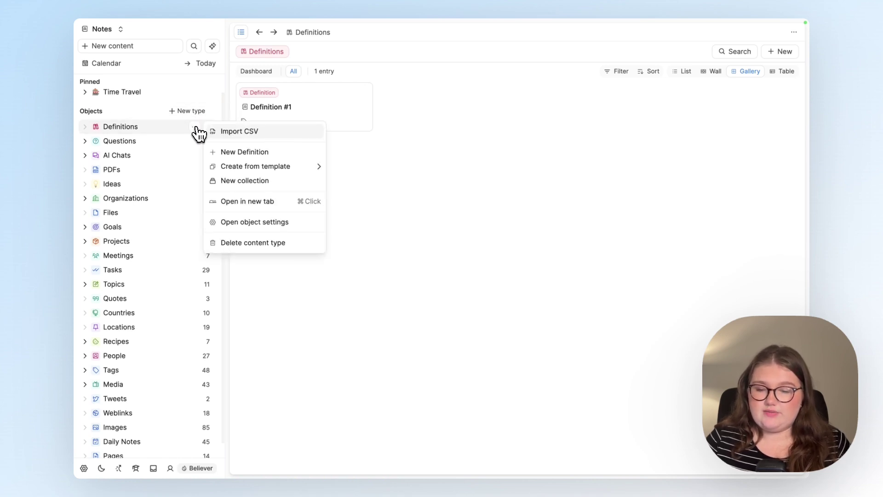
pyautogui.click(255, 222)
pyautogui.scroll(-5, 466, 212)
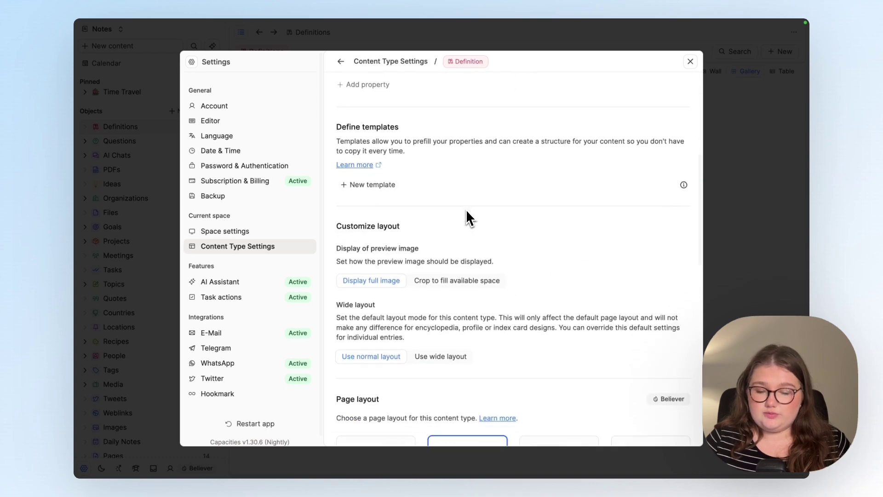
pyautogui.scroll(-8, 465, 208)
pyautogui.scroll(10, 466, 209)
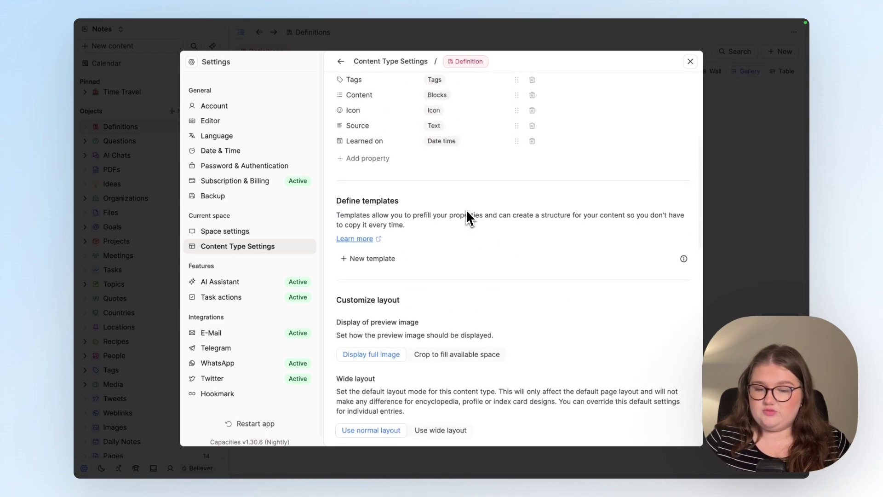
pyautogui.scroll(4, 467, 212)
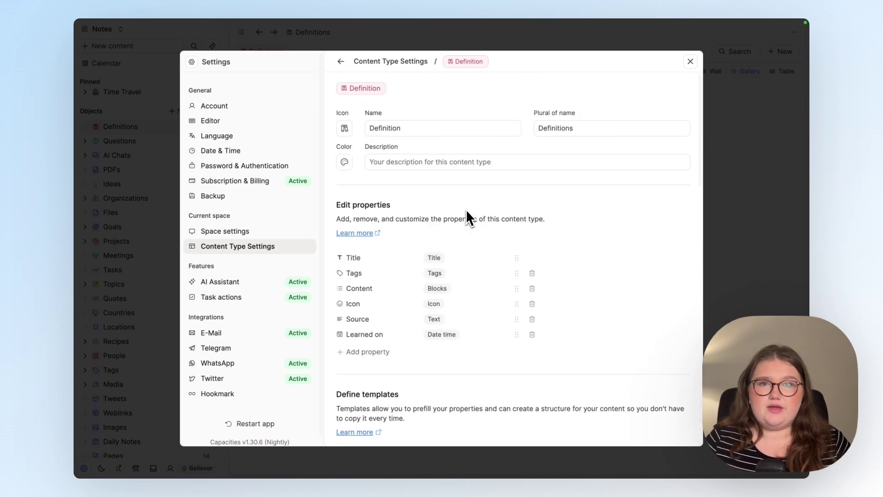